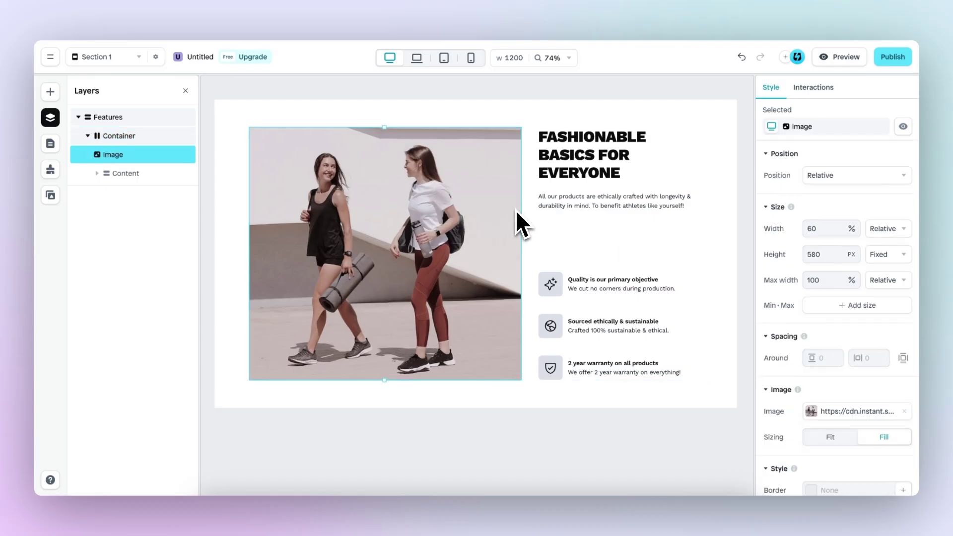
Select the Features Container layer that holds both the image and the text.
click(537, 216)
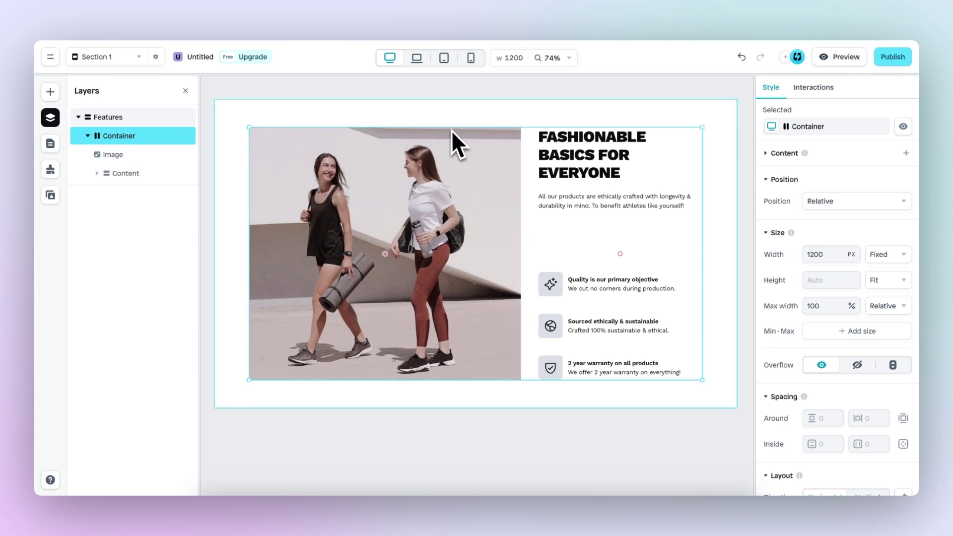
Preview the side-by-side Features section at laptop, tablet and 425 px mobile widths.
click(417, 58)
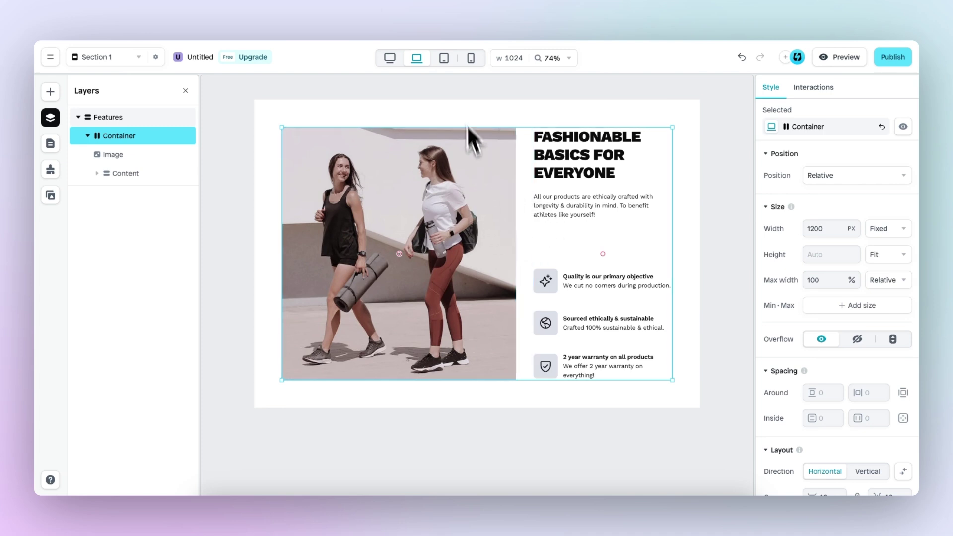
click(444, 59)
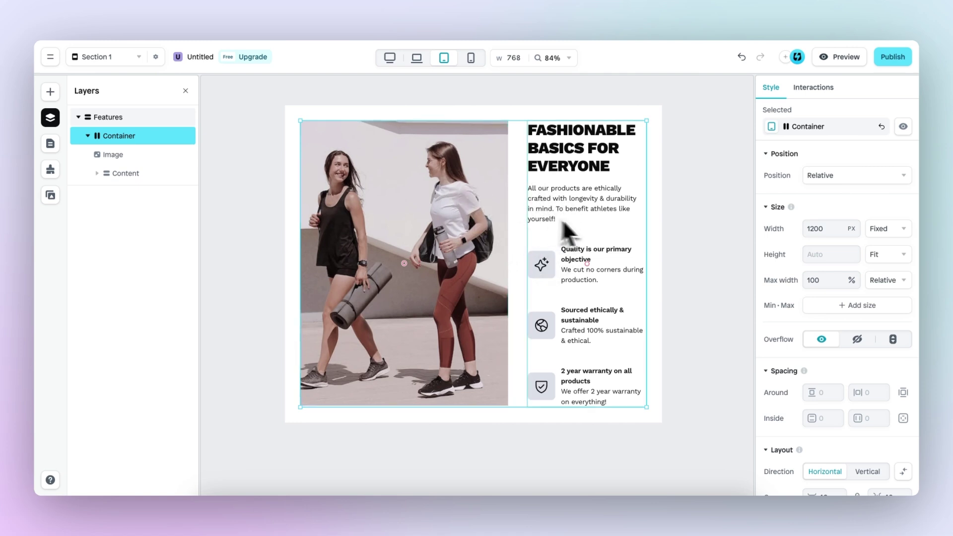
click(472, 59)
scroll(492, 264, down, 3)
scroll(492, 267, down, 3)
scroll(493, 267, down, 5)
scroll(493, 267, up, 5)
scroll(493, 267, up, 4)
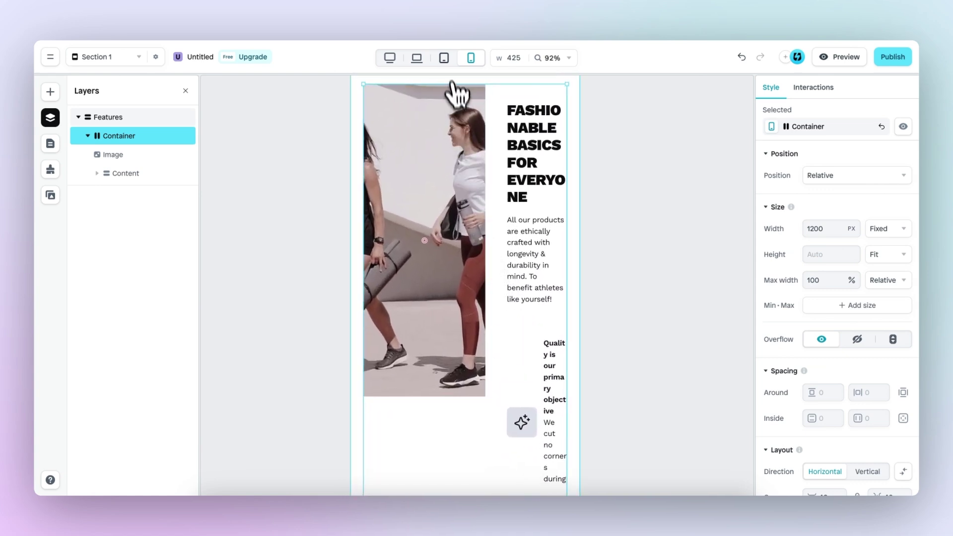
At the 768 px tablet breakpoint, set the Features container's Layout Direction to Vertical.
click(444, 58)
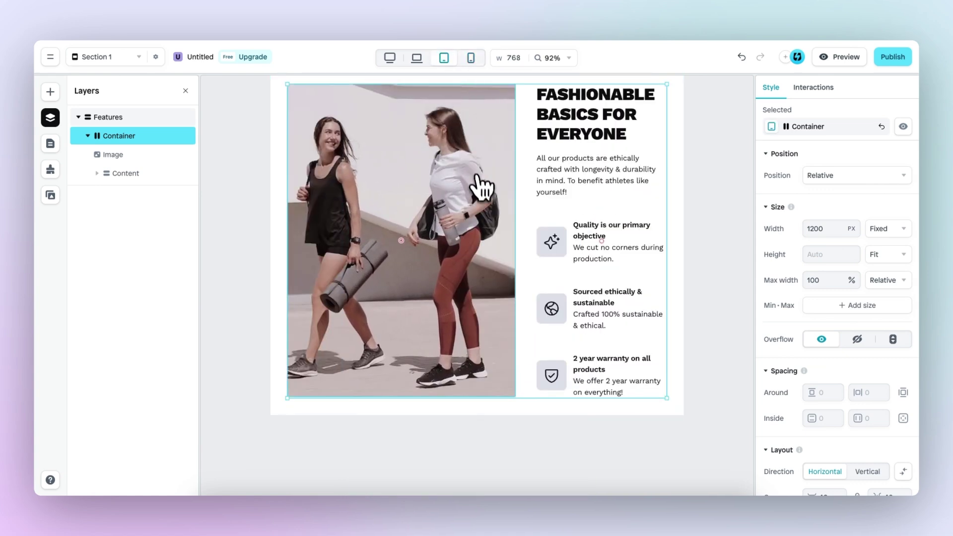
scroll(477, 204, down, 3)
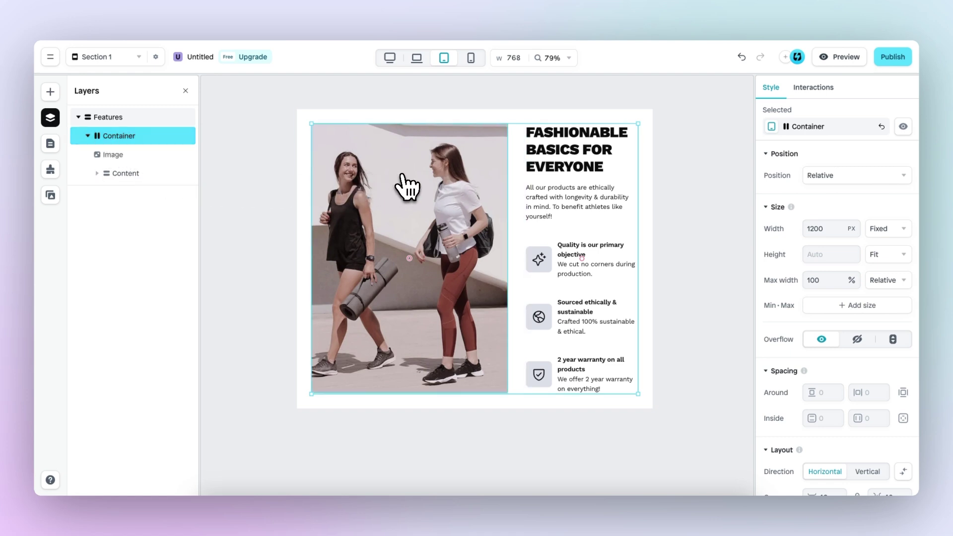
scroll(794, 303, down, 5)
scroll(795, 292, down, 1)
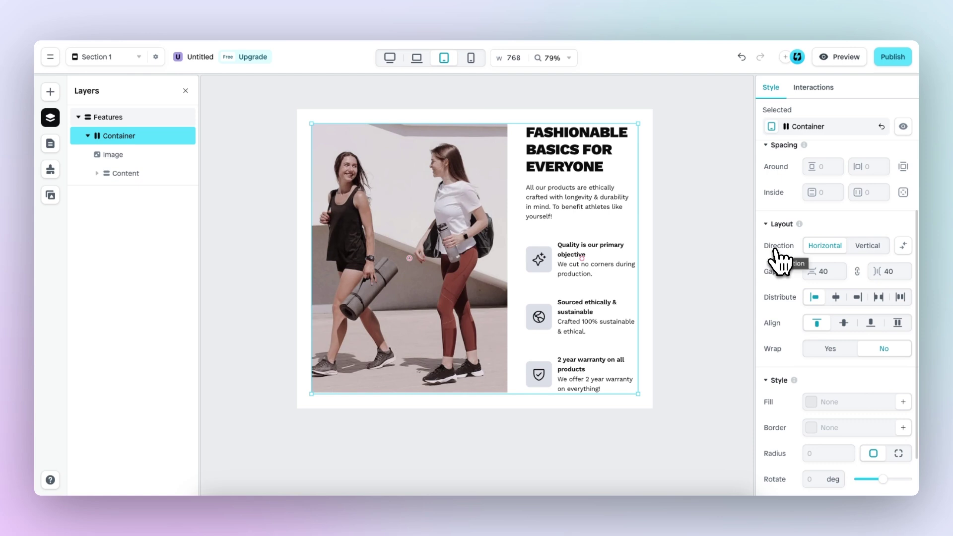
click(867, 246)
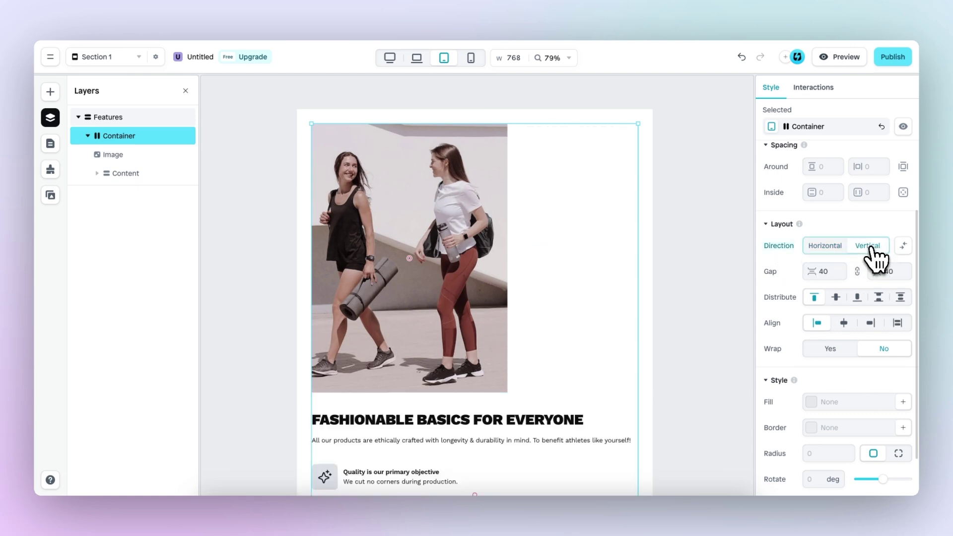
scroll(548, 283, down, 3)
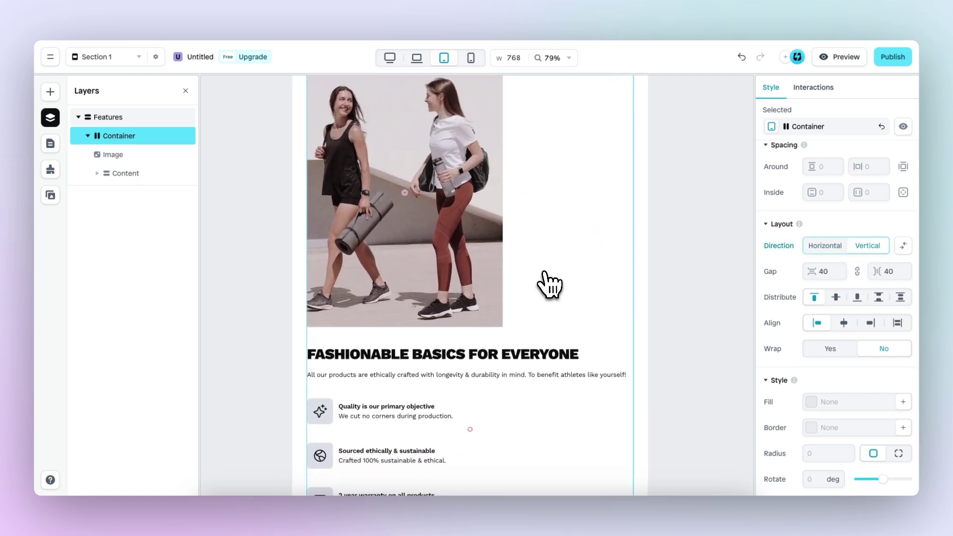
scroll(549, 282, down, 5)
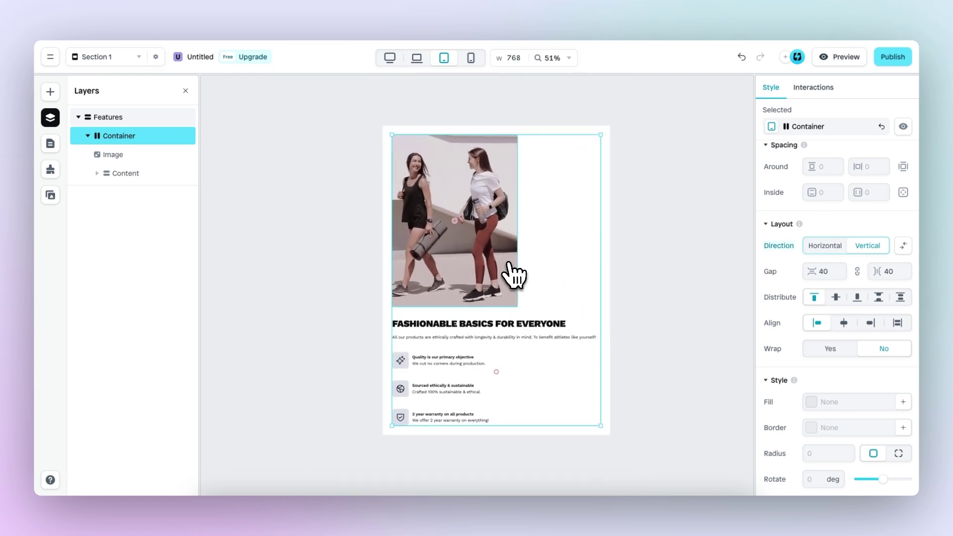
scroll(504, 251, down, 1)
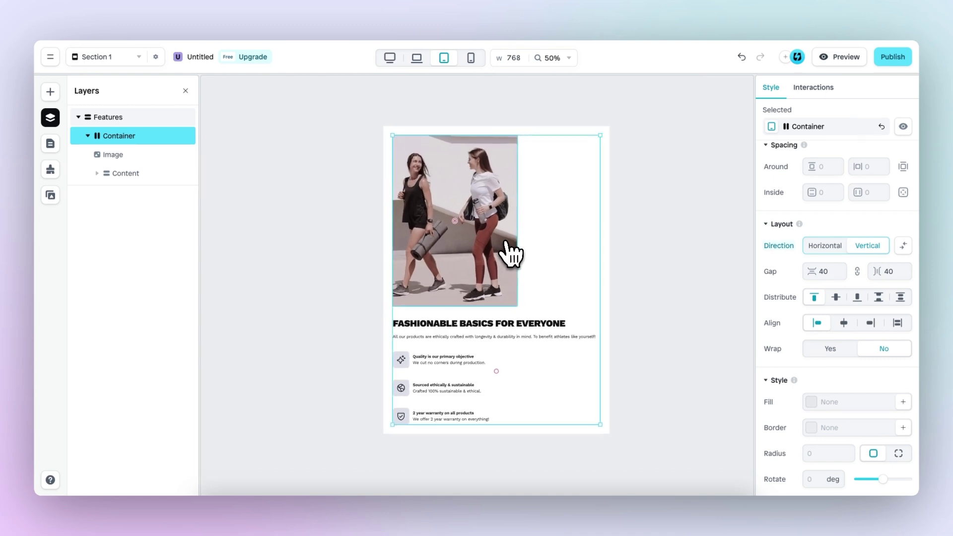
On the mobile breakpoint, reverse the Layout direction so the heading and feature list sit above the image.
click(471, 58)
scroll(474, 282, up, 3)
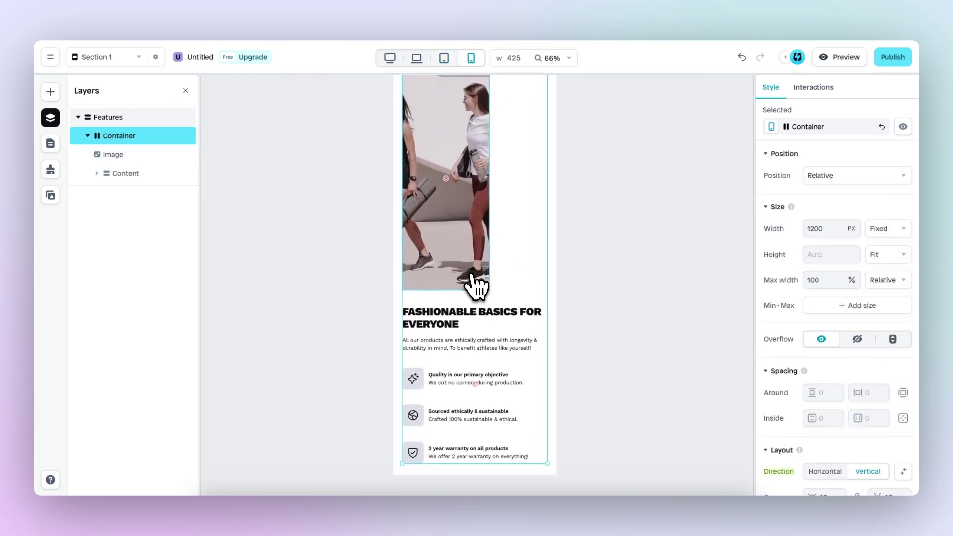
scroll(474, 283, up, 1)
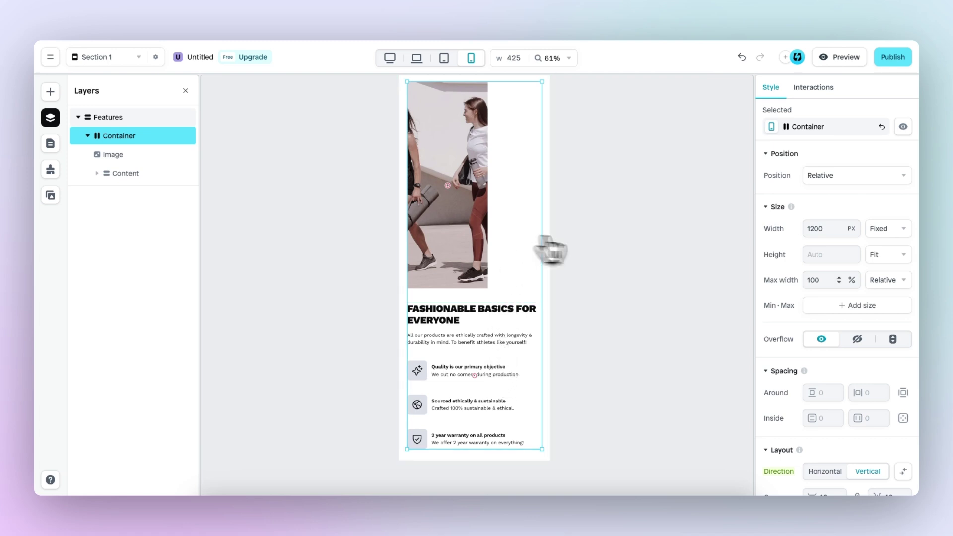
scroll(789, 345, down, 5)
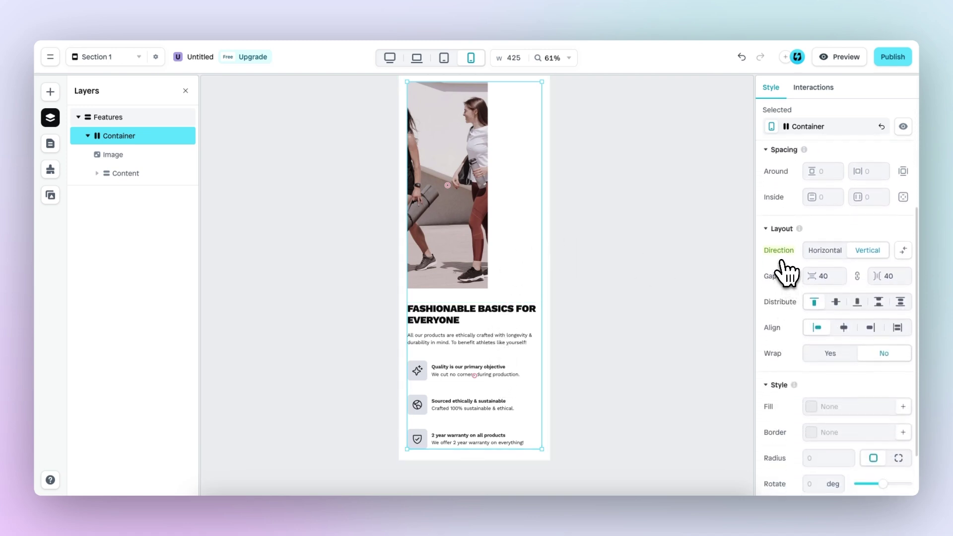
click(903, 250)
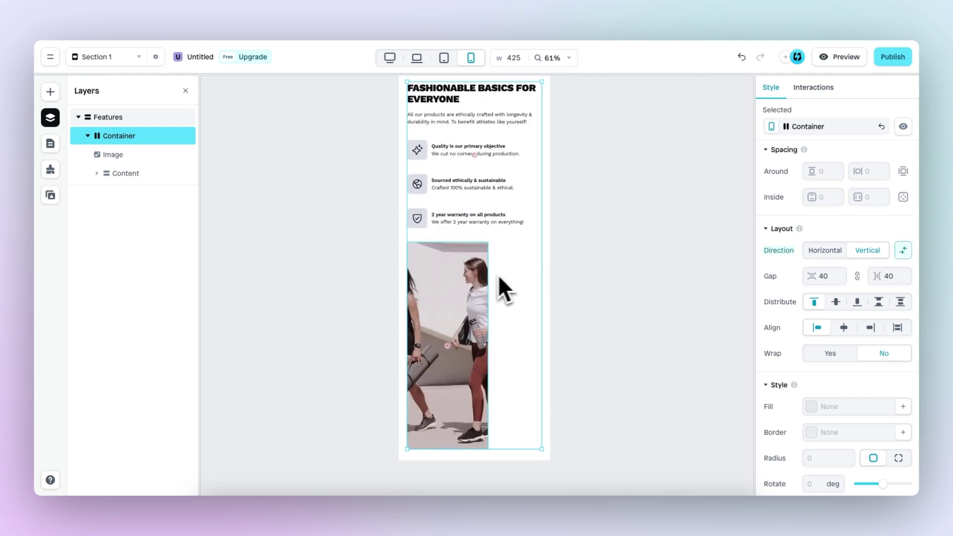
scroll(499, 270, up, 1)
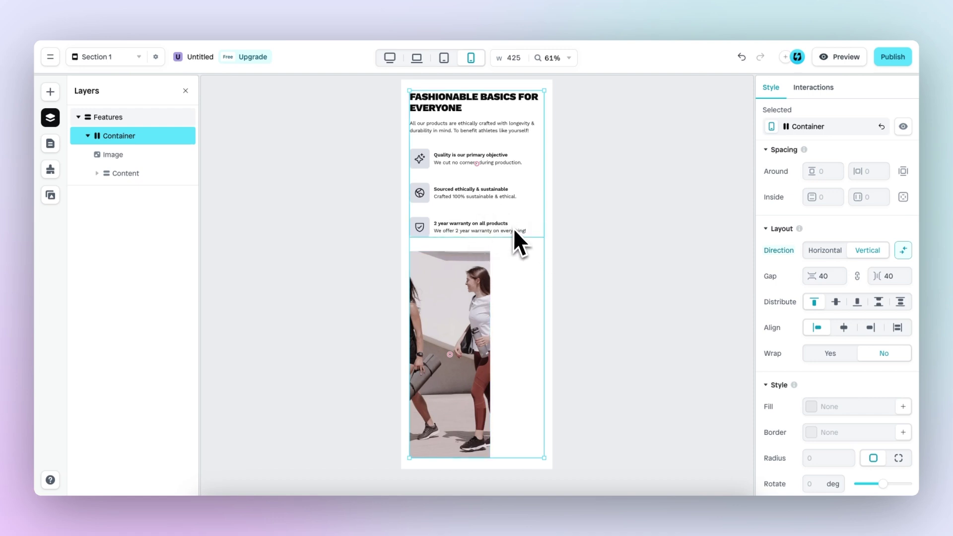
Turn off the reversed order on the mobile layout.
click(444, 59)
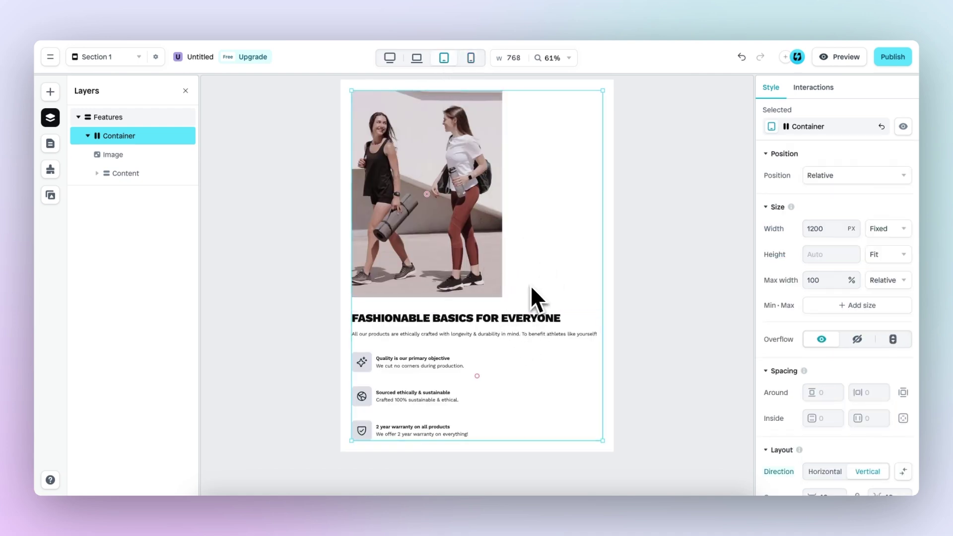
click(471, 59)
scroll(824, 318, down, 5)
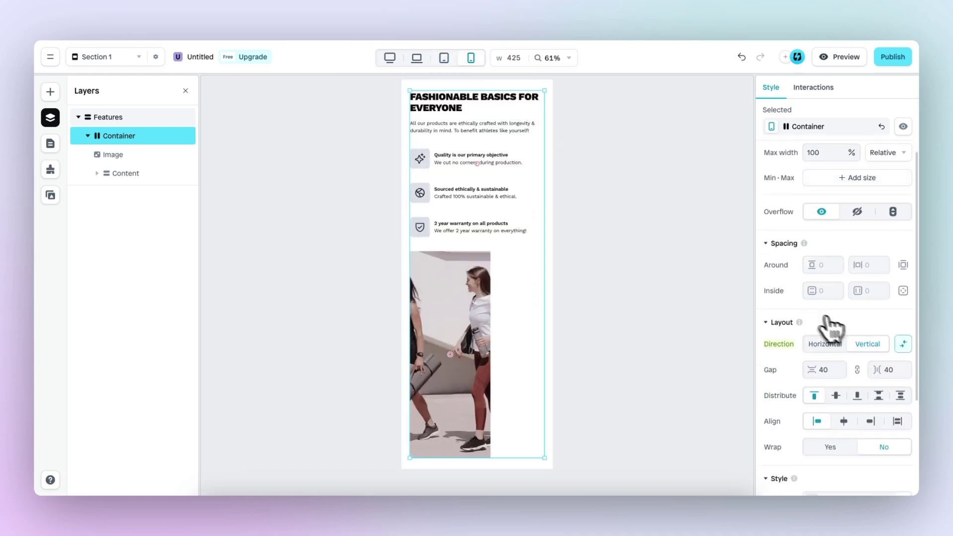
click(902, 346)
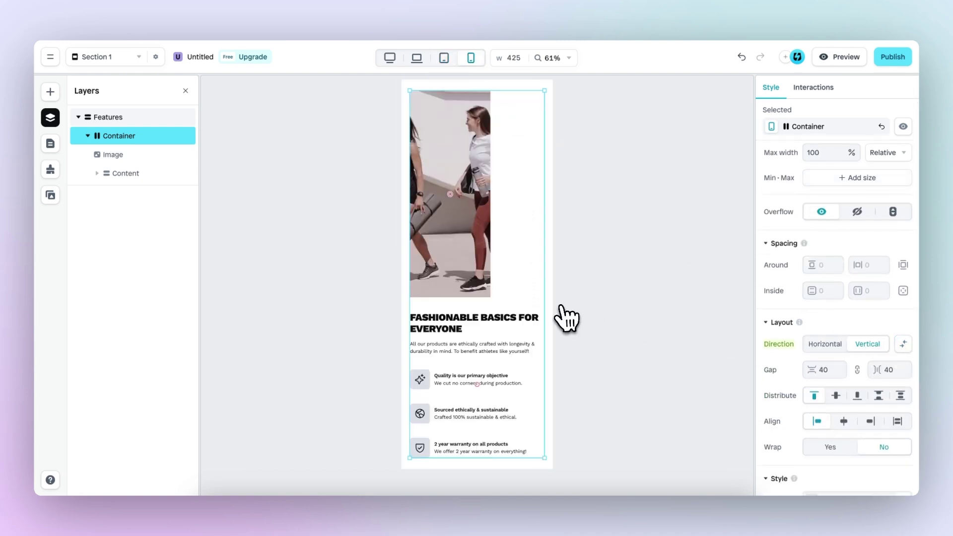
Reverse the Features order on tablet, then confirm mobile shows text above the photo.
click(444, 59)
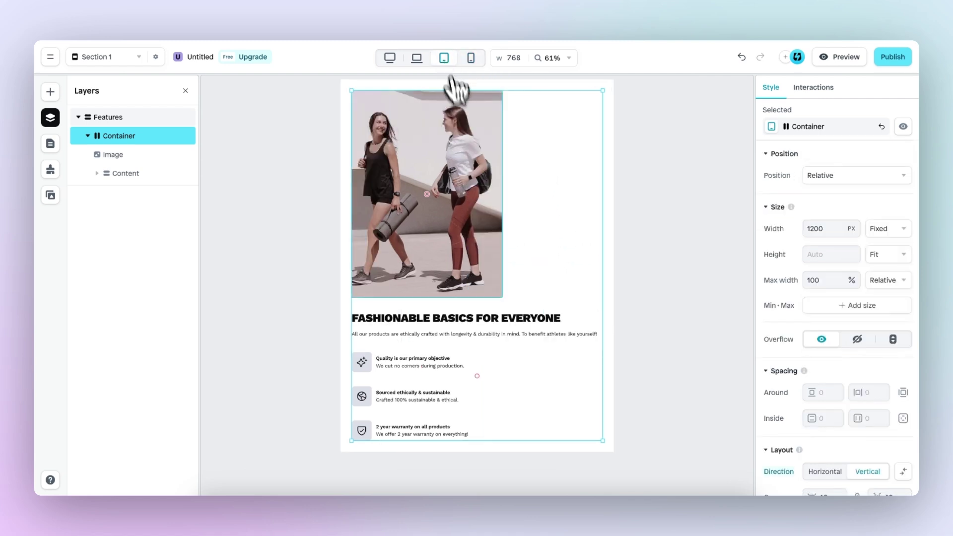
scroll(878, 385, down, 5)
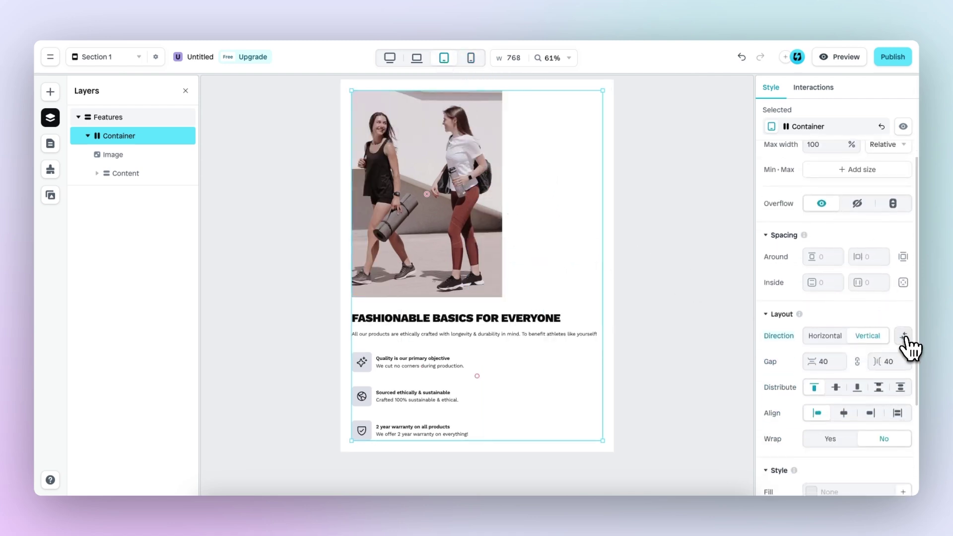
click(903, 338)
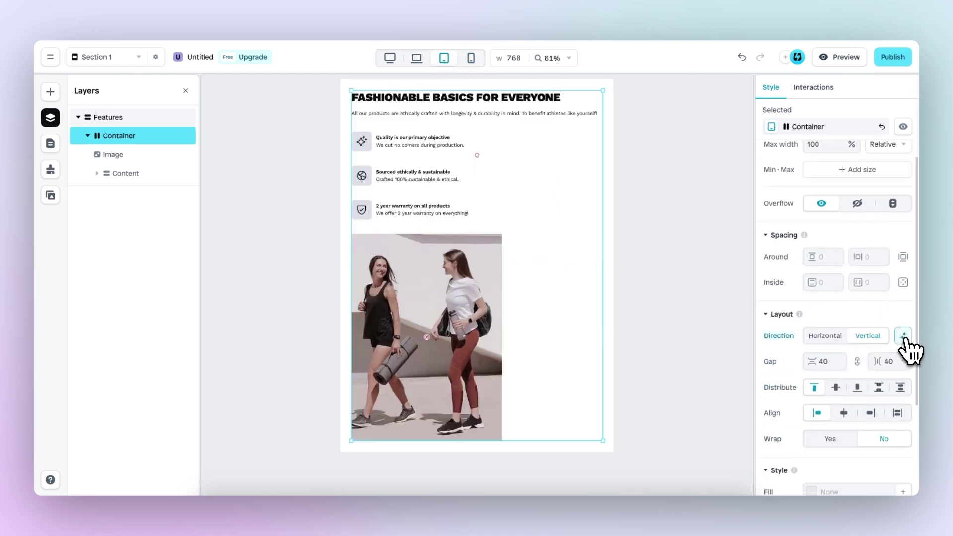
click(471, 58)
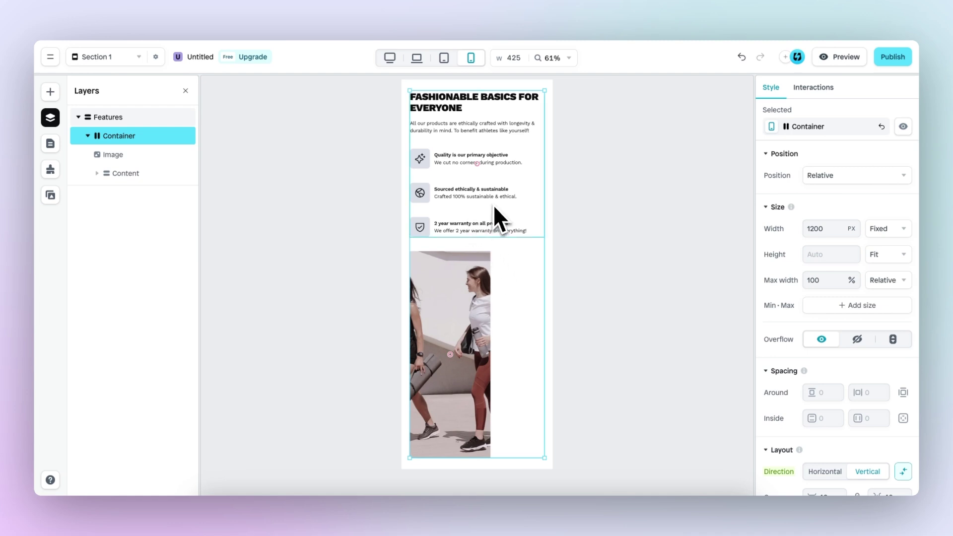
click(389, 58)
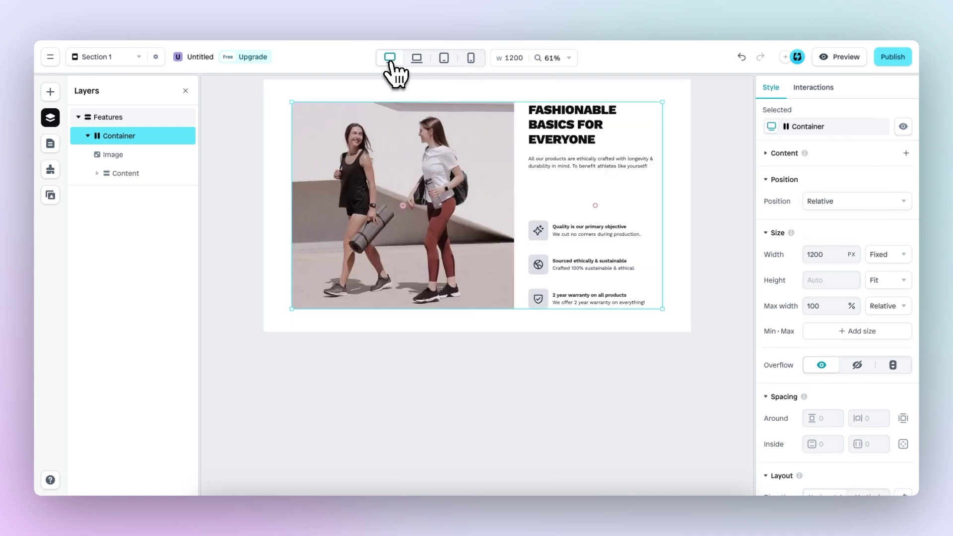
click(470, 58)
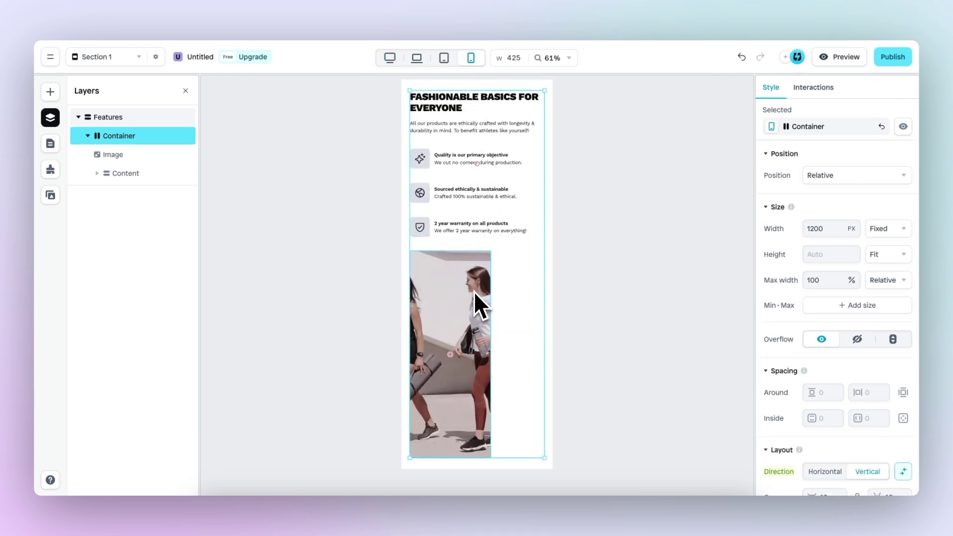
scroll(473, 292, down, 1)
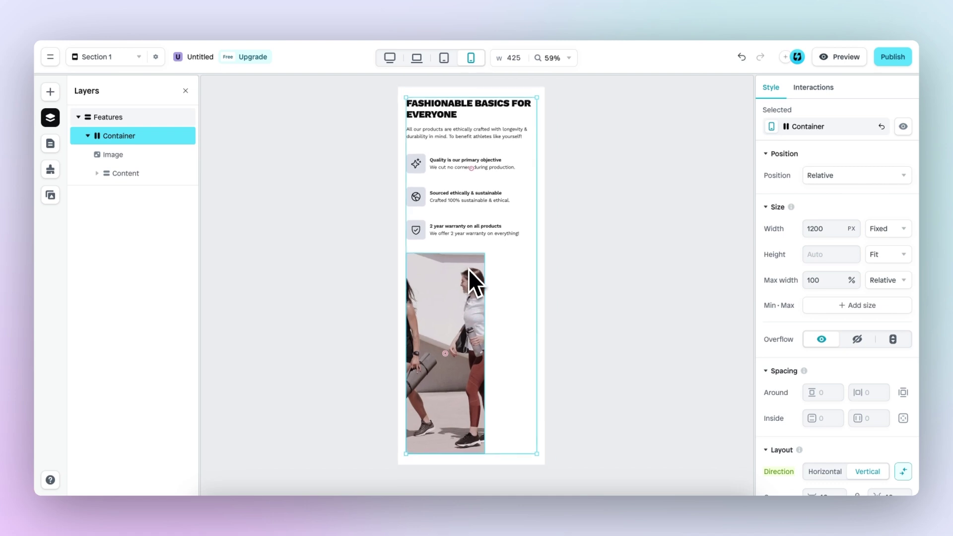
scroll(466, 285, down, 1)
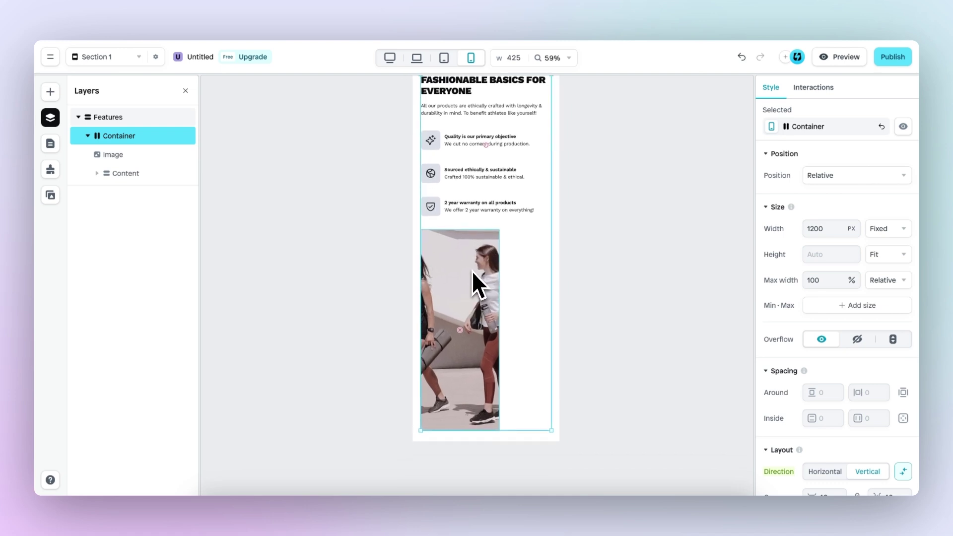
Select the Features image and enter 100 in its Width field on mobile.
click(472, 270)
scroll(472, 270, up, 5)
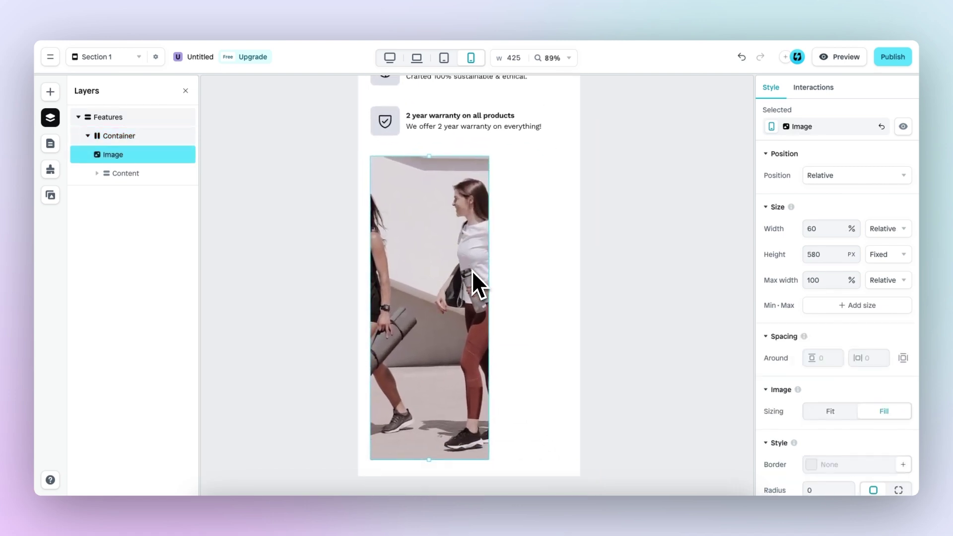
scroll(472, 270, down, 1)
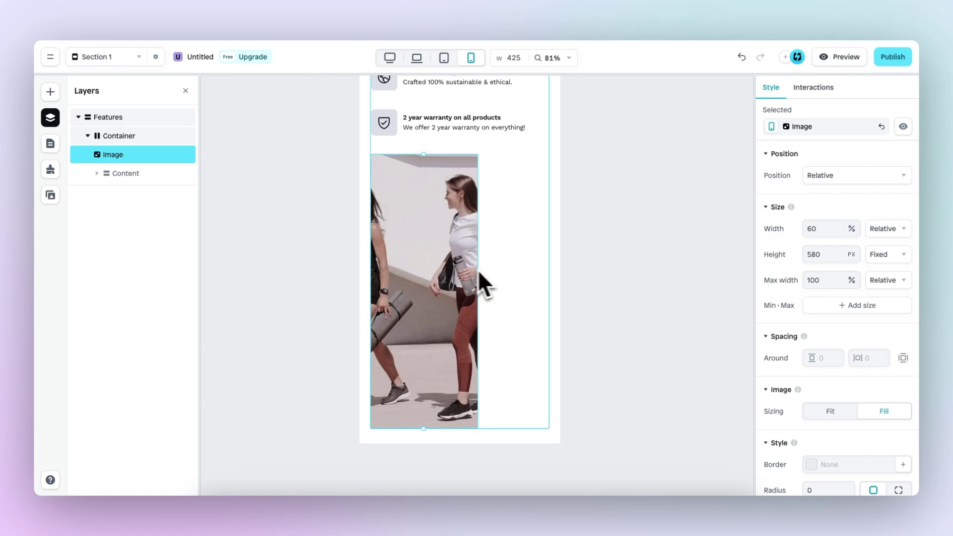
click(826, 229)
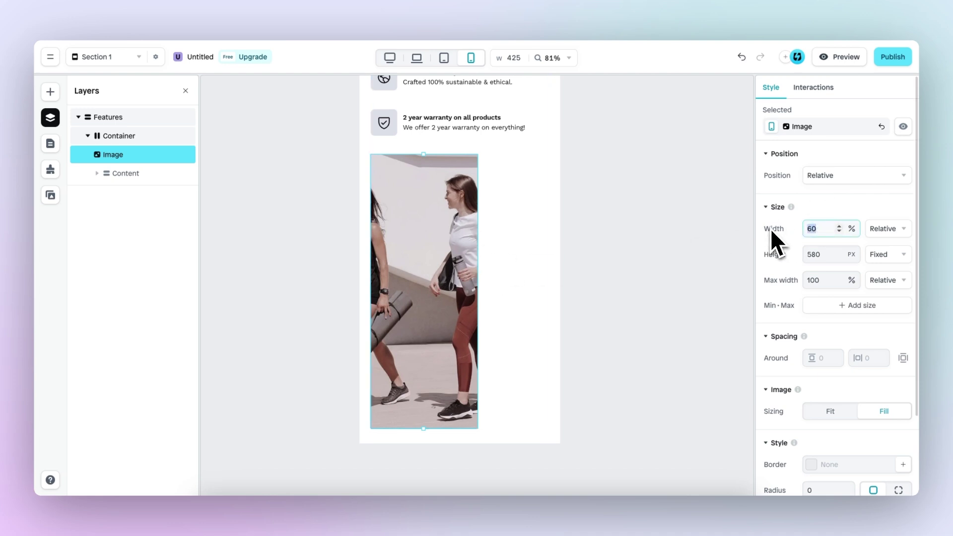
text(10)
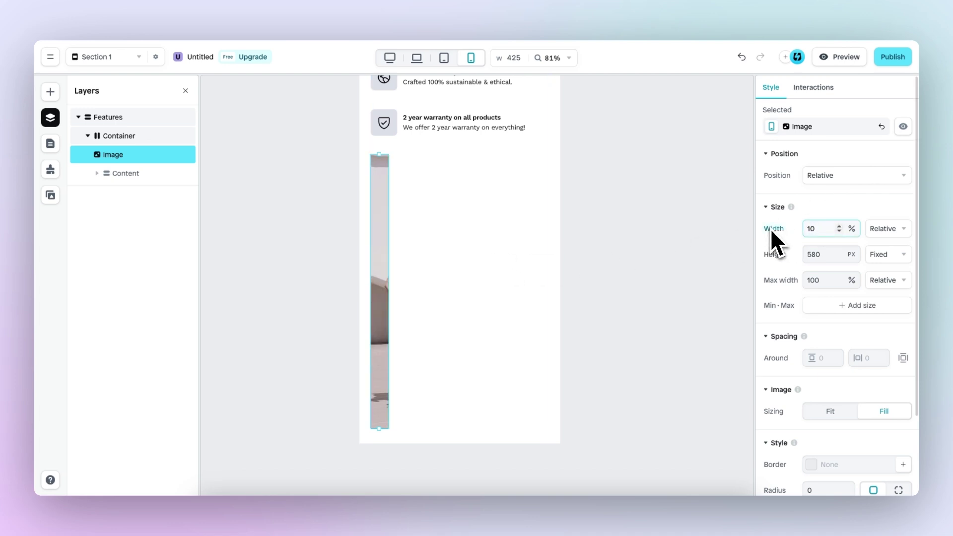
text(0)
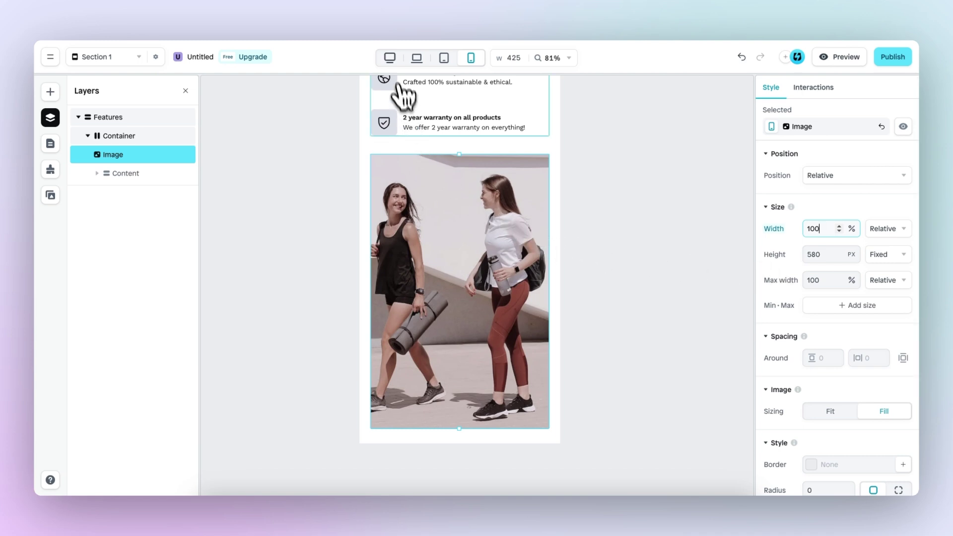
After checking desktop, change the mobile image's Height from Fixed to Fill.
click(390, 58)
scroll(419, 165, up, 4)
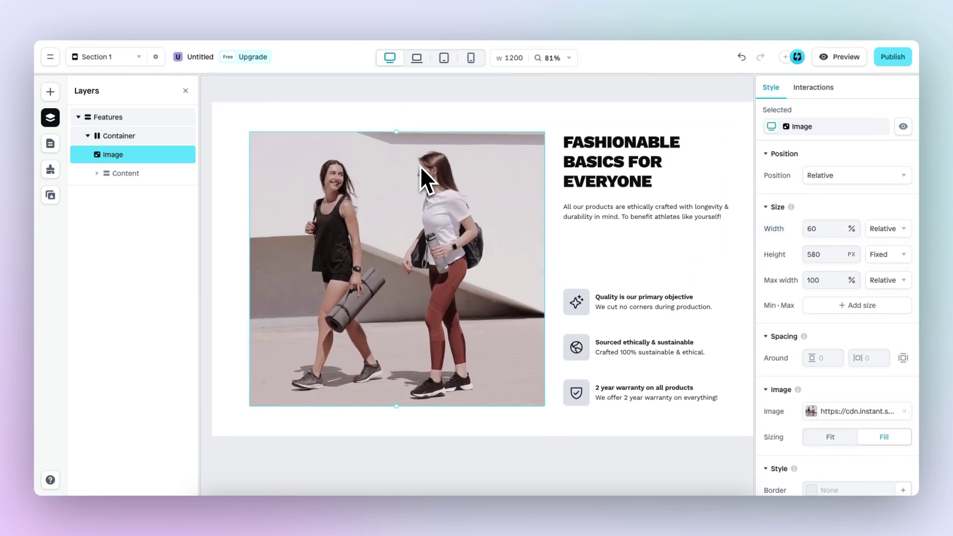
click(470, 57)
scroll(484, 279, down, 3)
scroll(474, 280, up, 5)
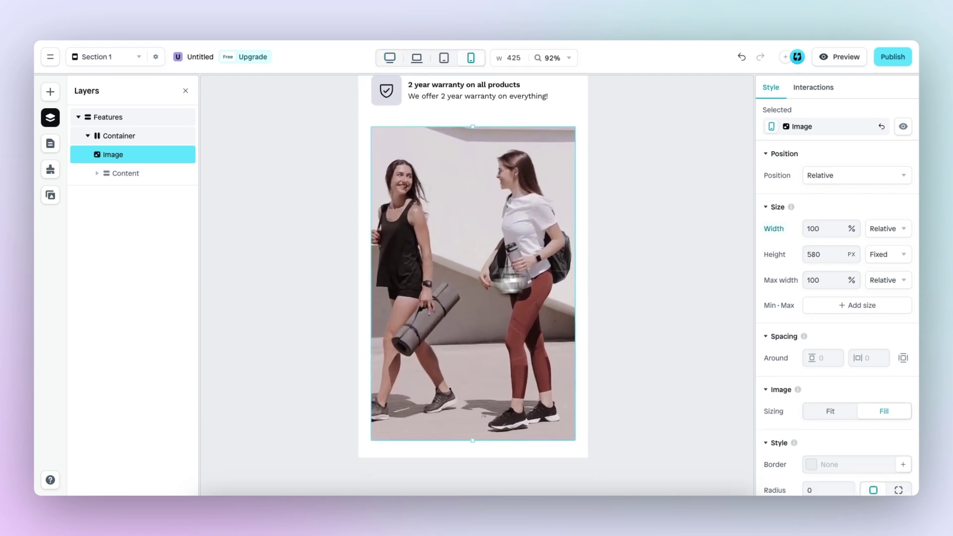
click(888, 255)
click(894, 290)
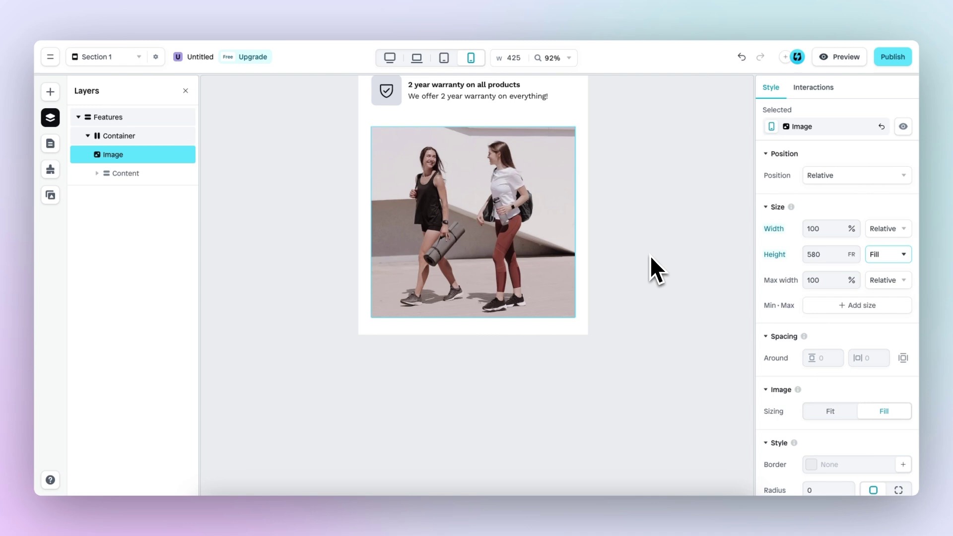
scroll(650, 255, down, 5)
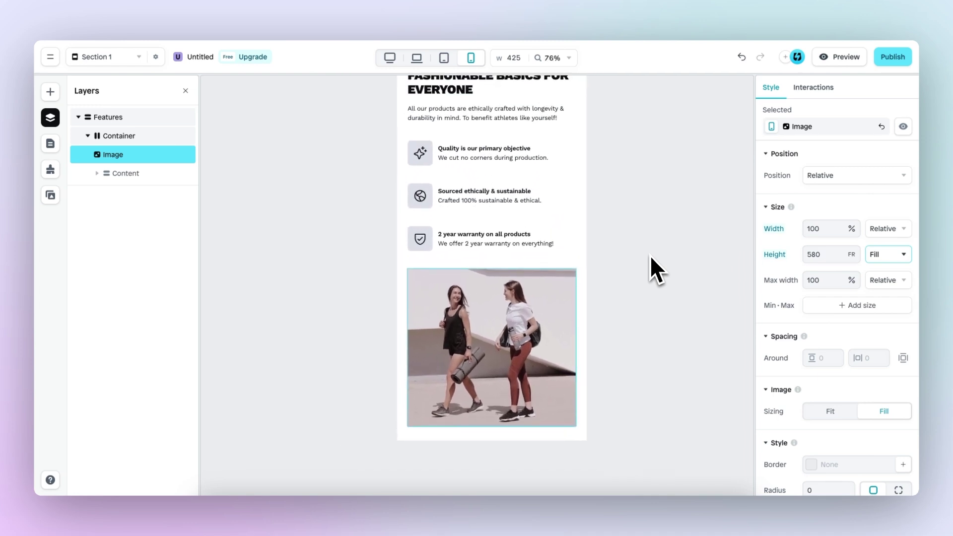
scroll(650, 255, up, 1)
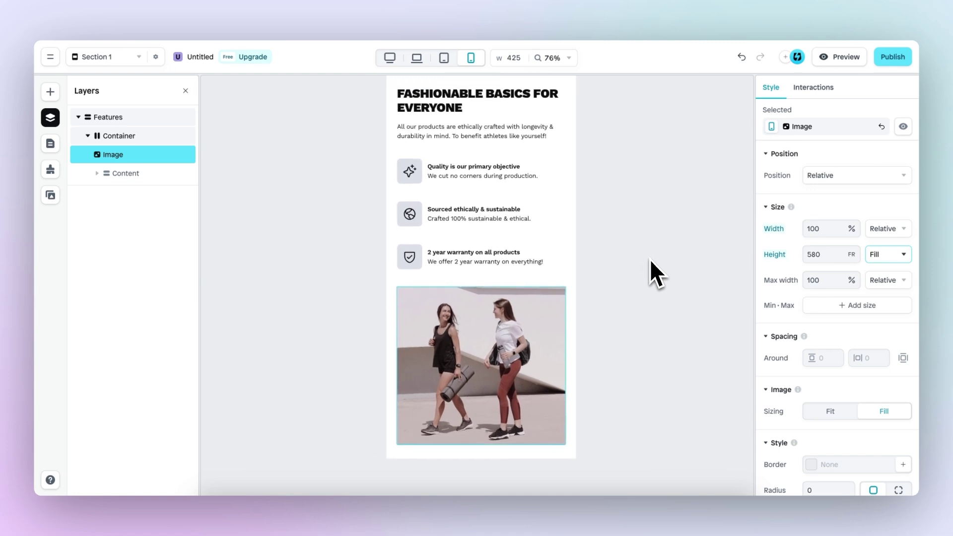
On the tablet breakpoint, set the Features image Width to 100%.
click(444, 58)
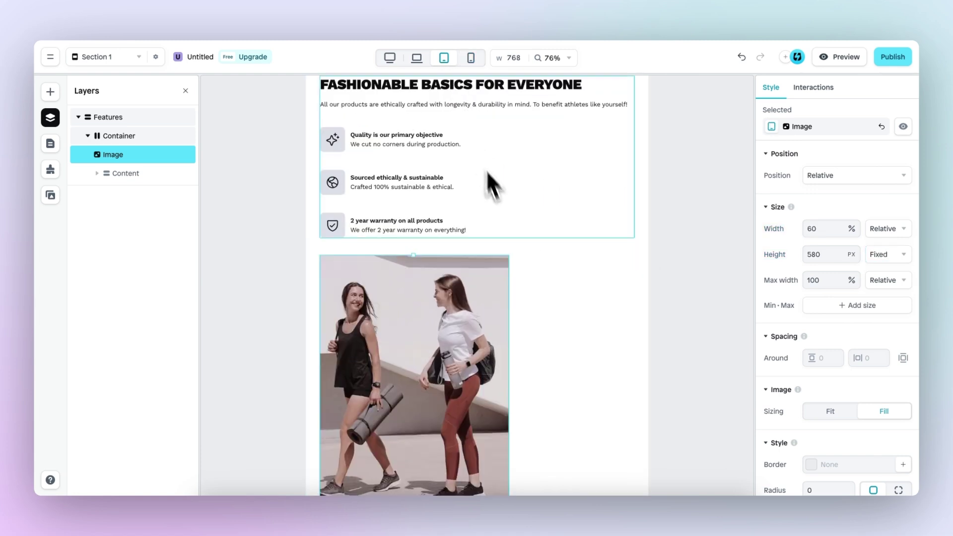
scroll(493, 193, down, 5)
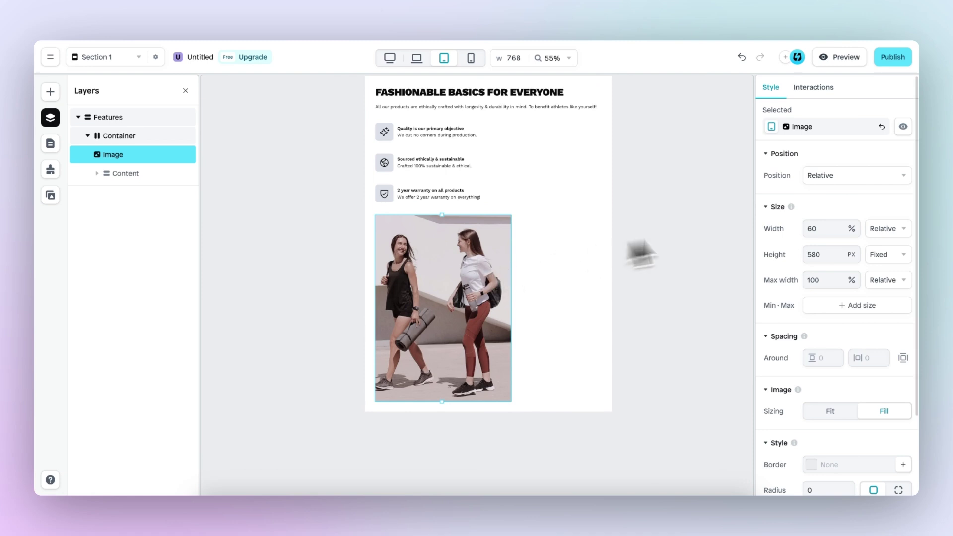
click(824, 228)
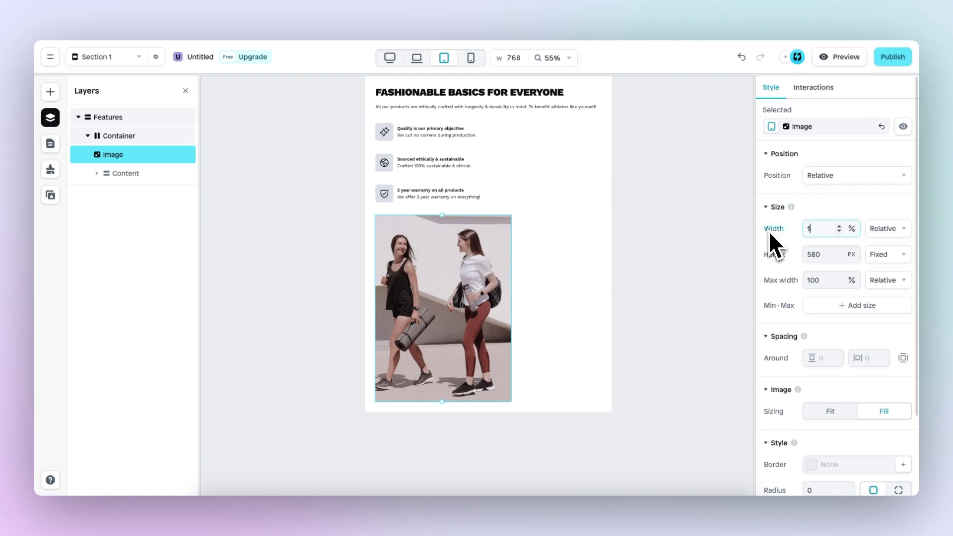
text(100)
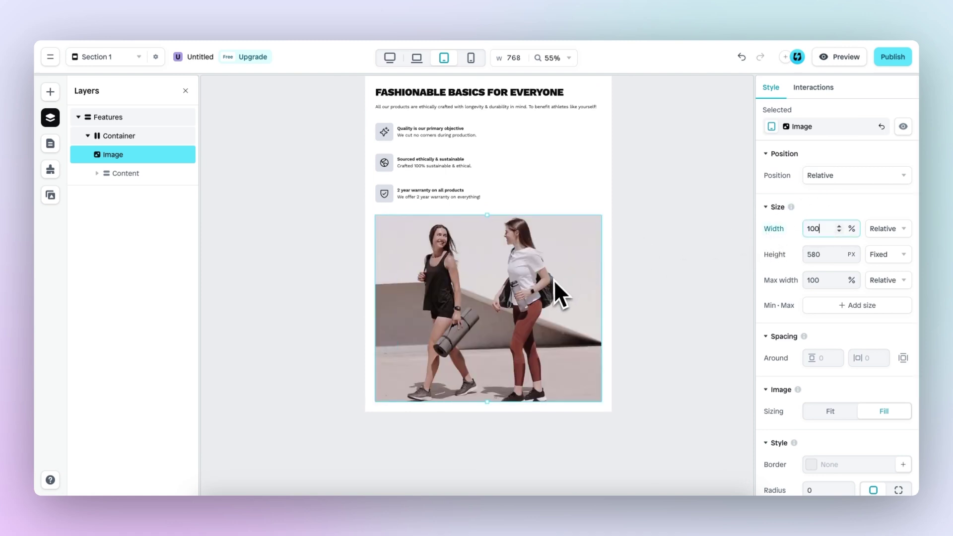
scroll(543, 272, up, 1)
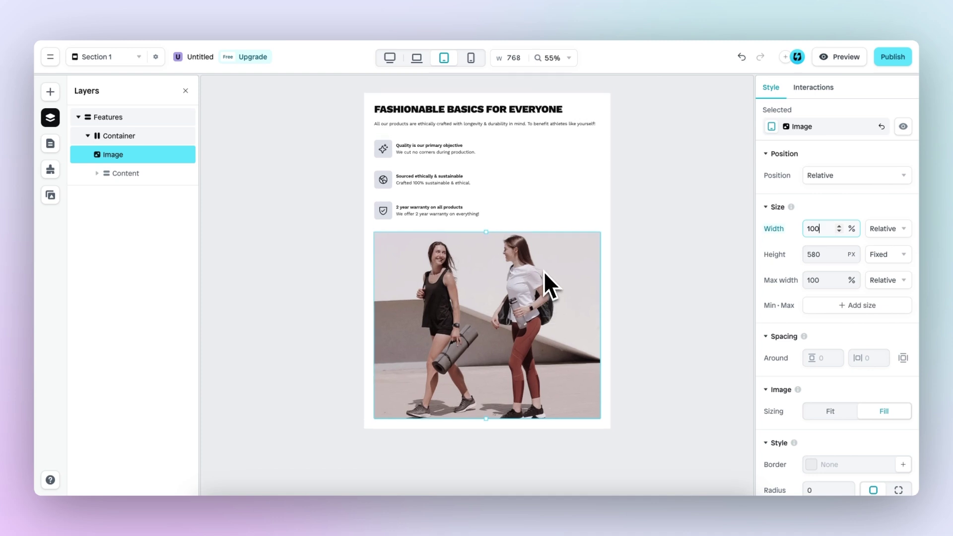
scroll(542, 270, up, 2)
scroll(539, 258, down, 3)
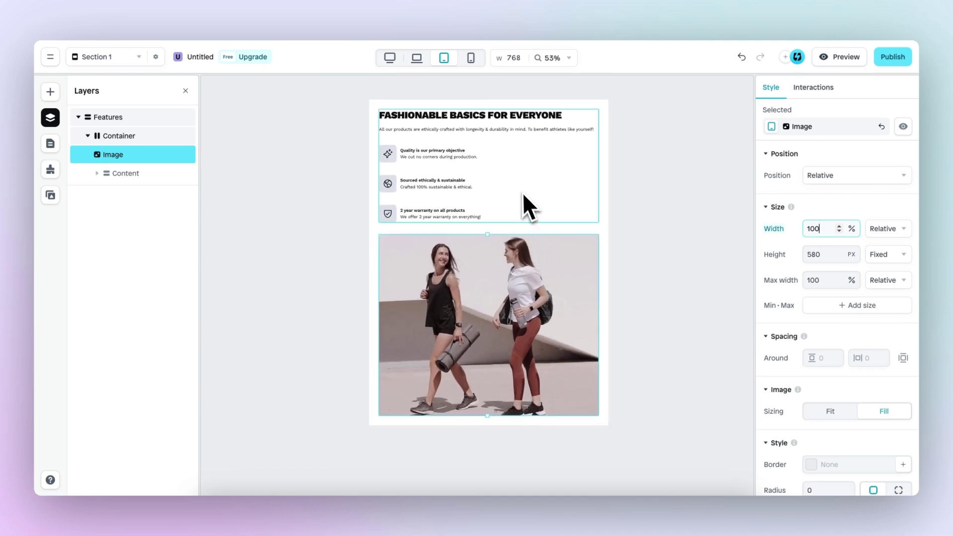
Switch back to the 1200 px desktop view with the 60%-width photo beside the text.
click(390, 57)
scroll(417, 160, up, 2)
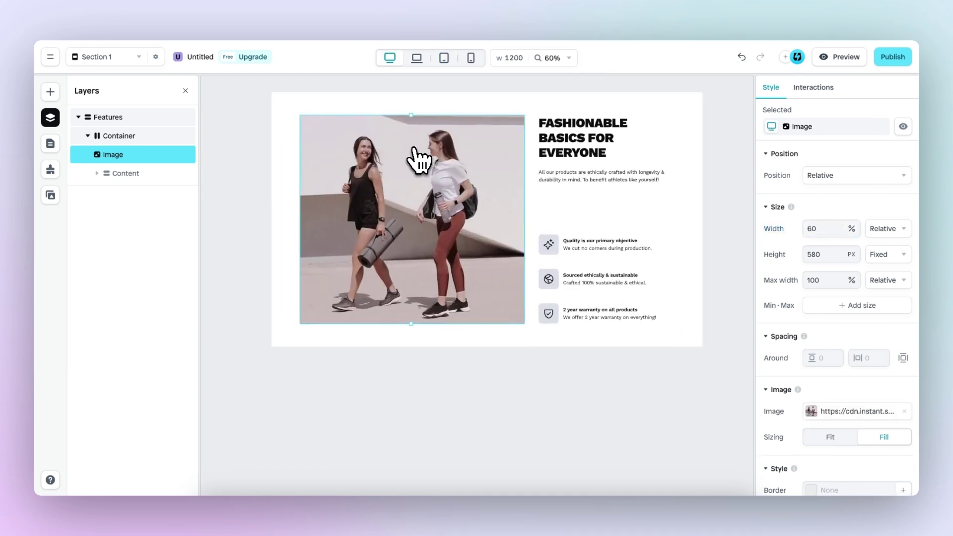
scroll(421, 164, up, 1)
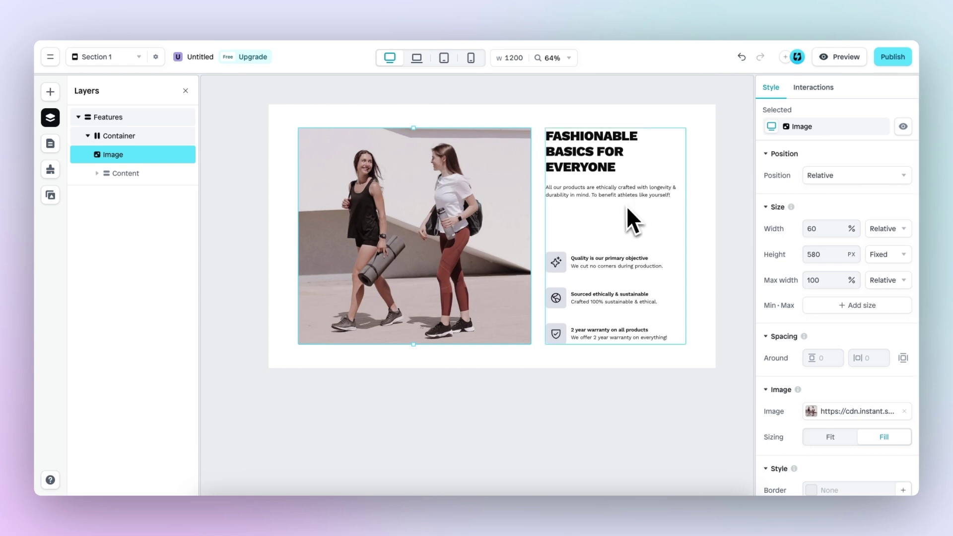
click(839, 57)
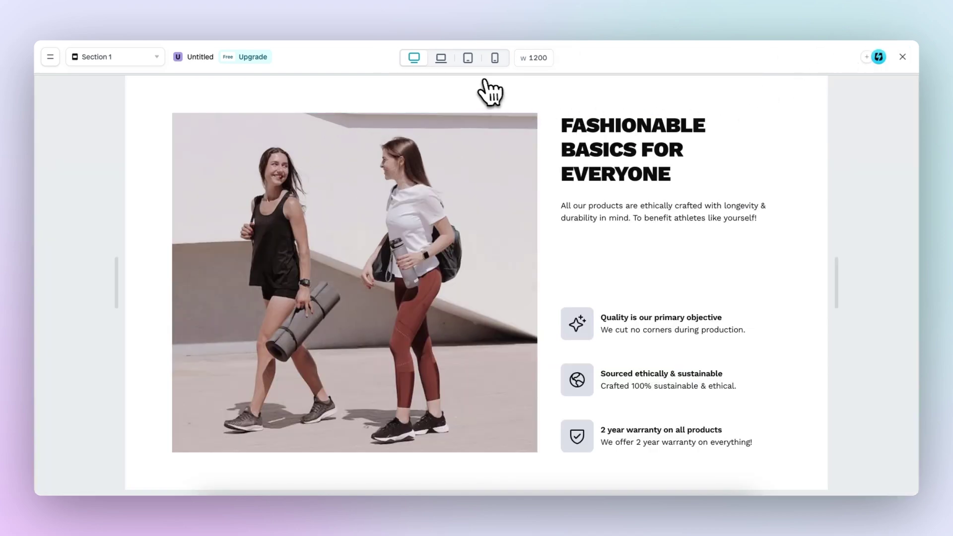
click(441, 57)
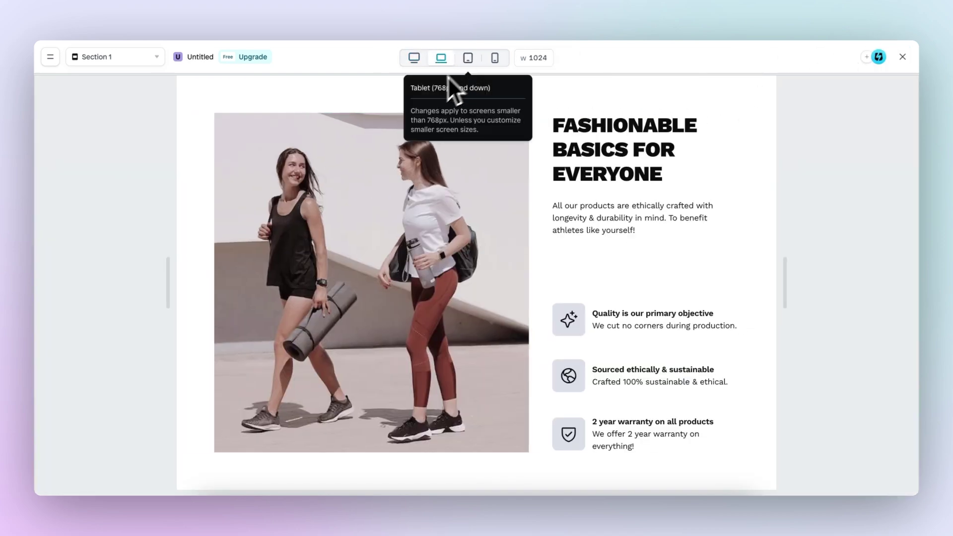
click(468, 60)
scroll(478, 219, down, 3)
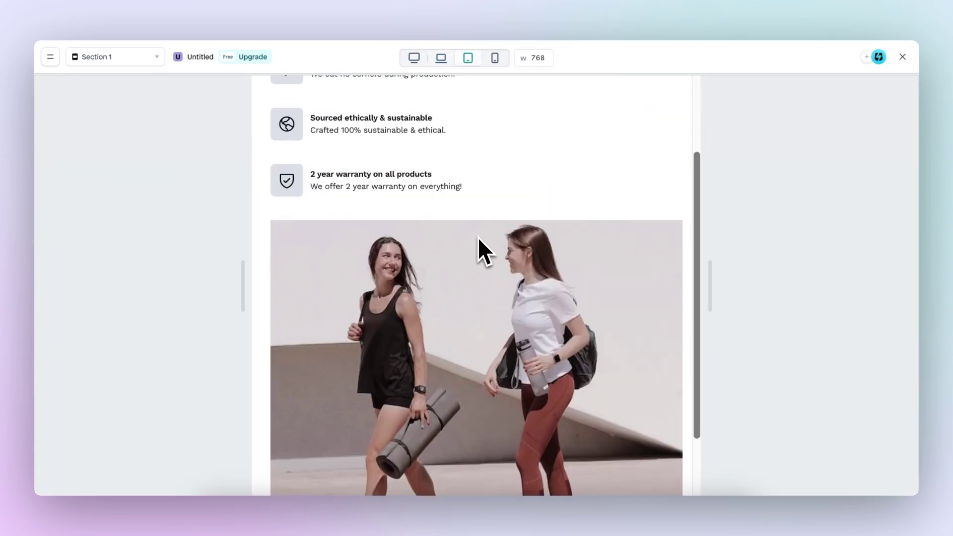
scroll(480, 238, up, 3)
click(495, 58)
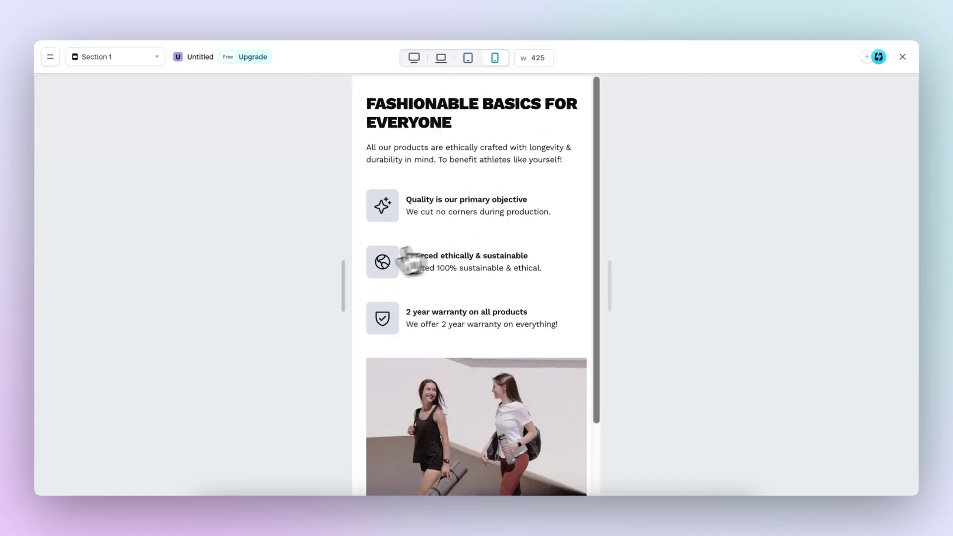
drag(343, 284, 103, 282)
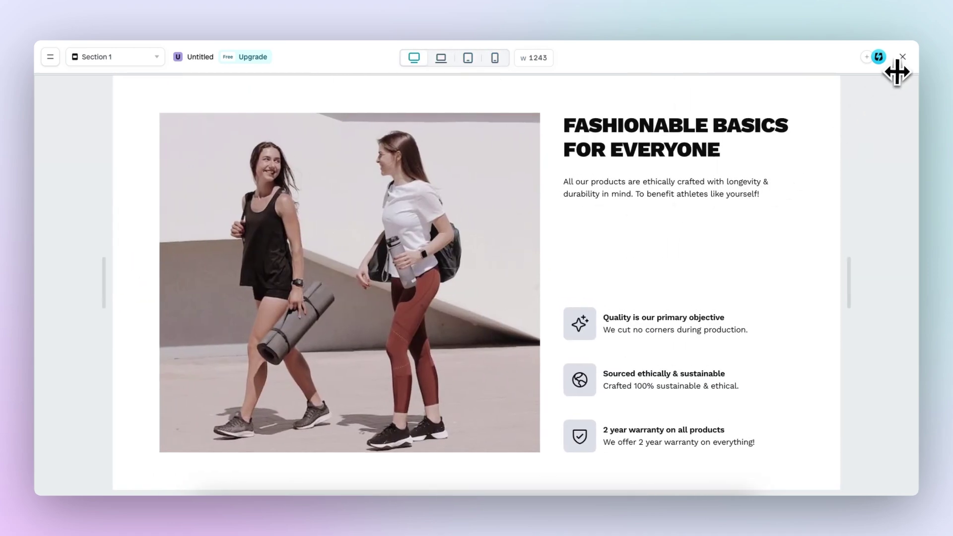
click(902, 57)
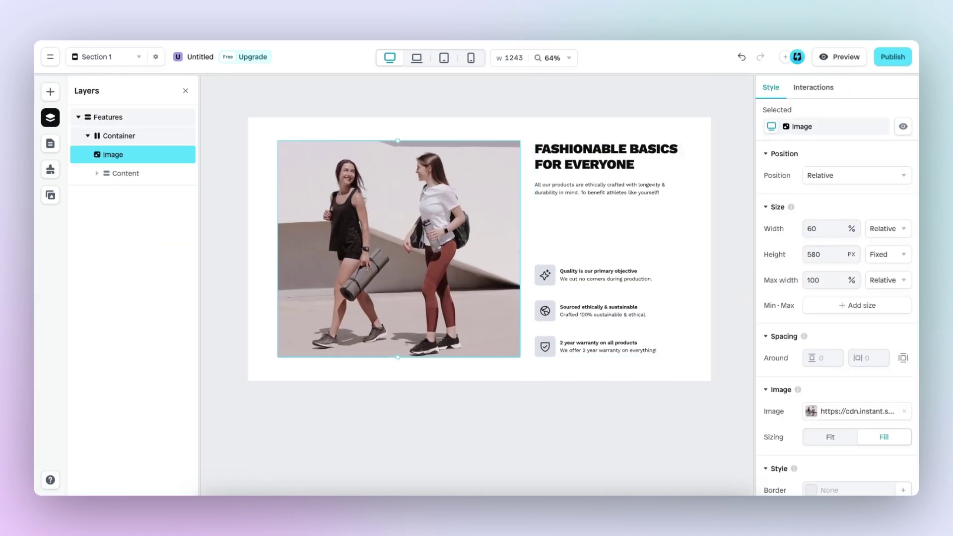